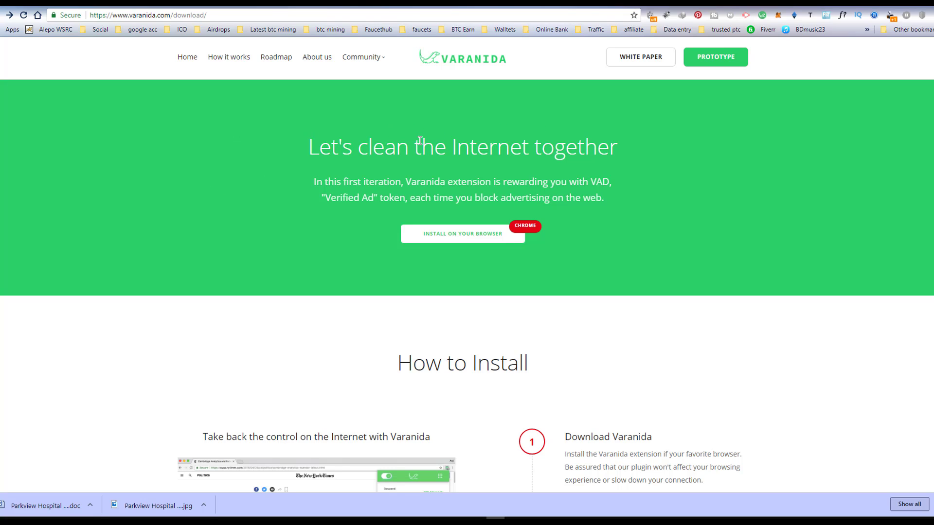
# Open the MetaMask wallet extension's login popup and close it without signing in.
pyautogui.click(777, 16)
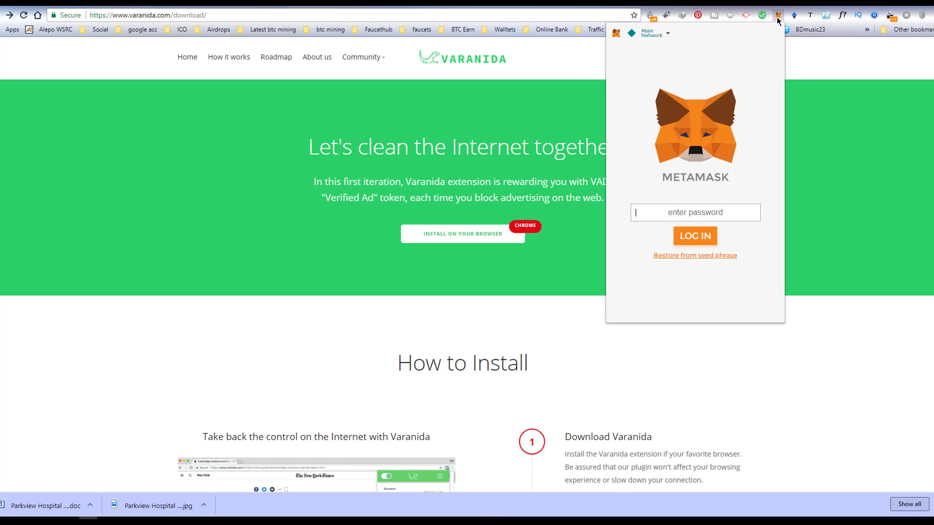
pyautogui.click(545, 99)
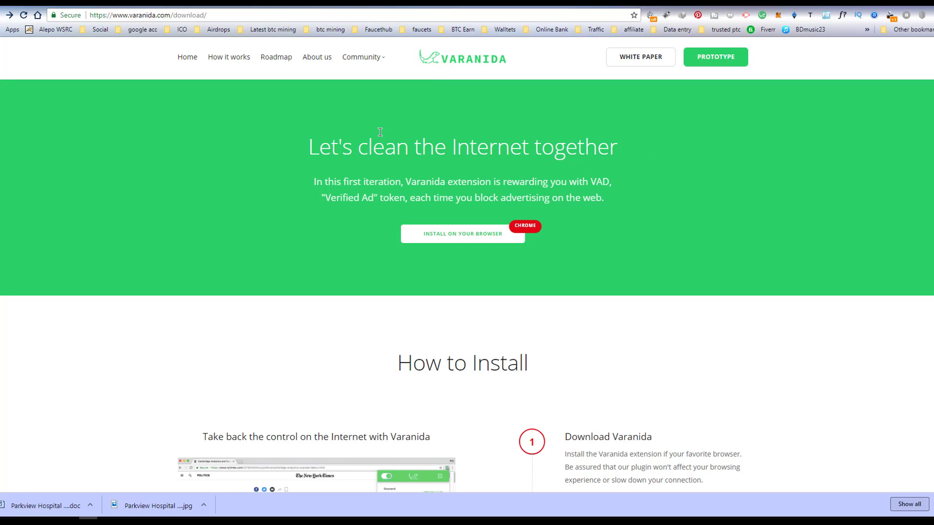
pyautogui.scroll(-1, 379, 132)
pyautogui.scroll(1, 379, 132)
# Open the Varanida extension's popup and examine its VAD reward, blocked requests and unique wallet address.
pyautogui.click(762, 15)
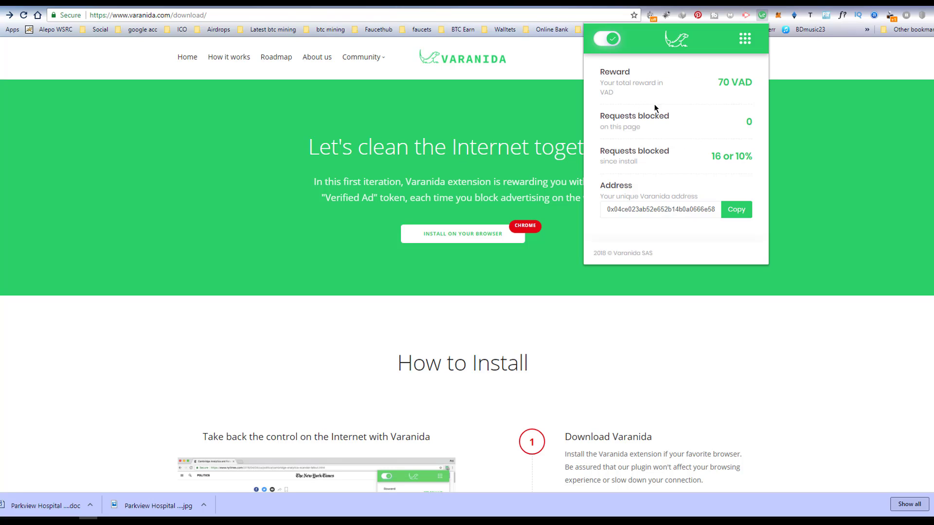
pyautogui.click(447, 140)
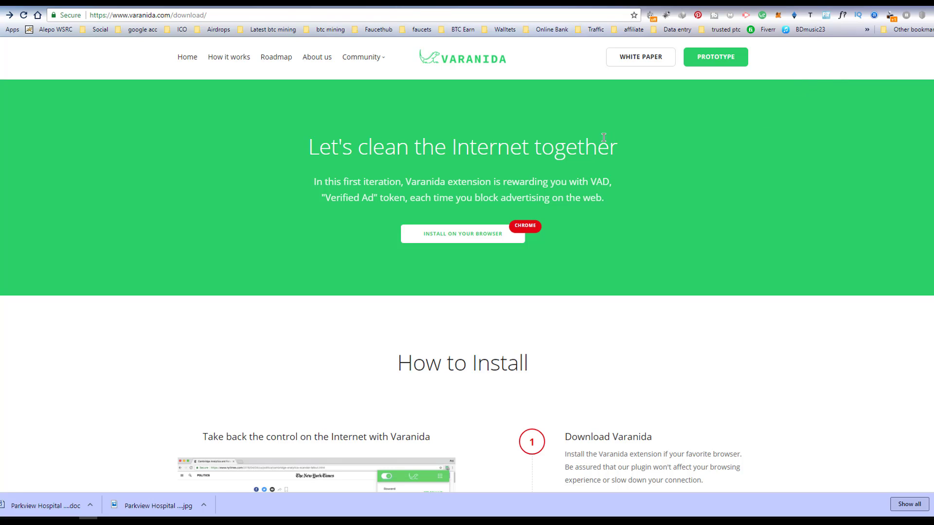
pyautogui.click(762, 15)
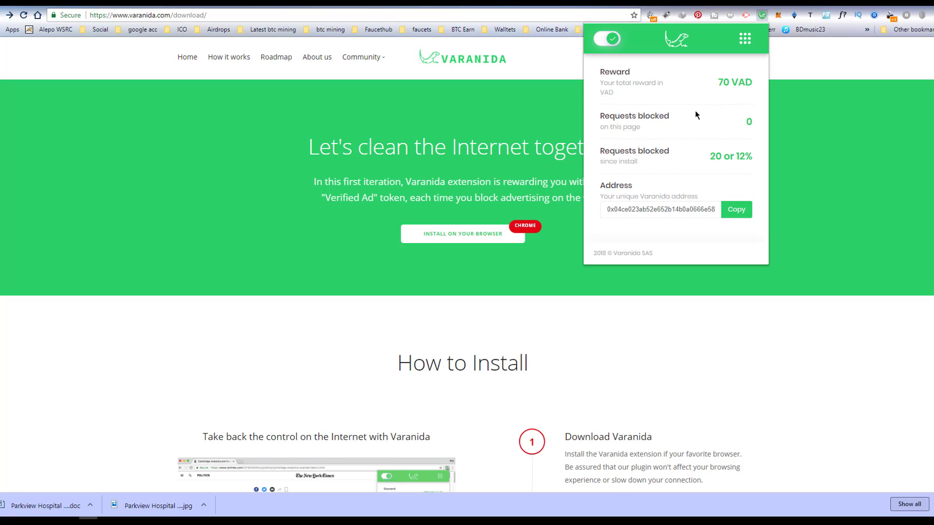
pyautogui.click(625, 207)
pyautogui.moveTo(625, 207); pyautogui.dragTo(710, 207)
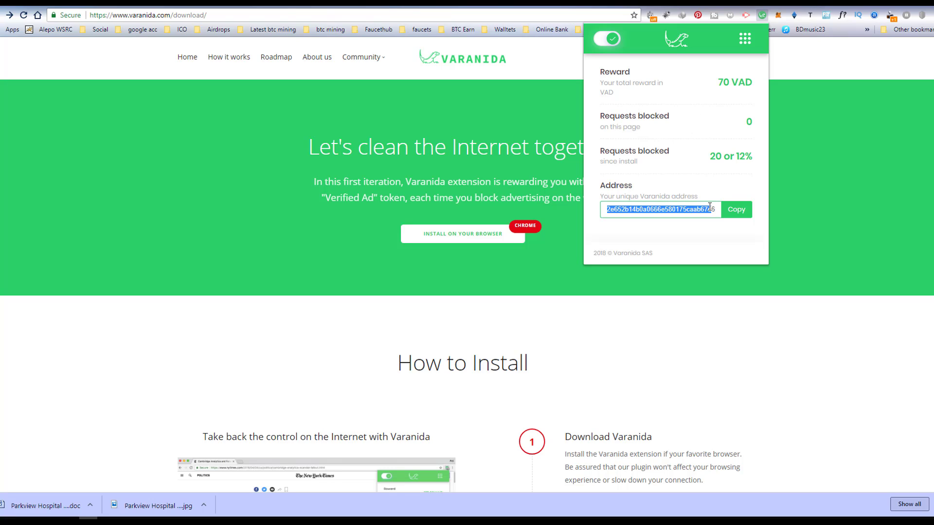
pyautogui.click(653, 71)
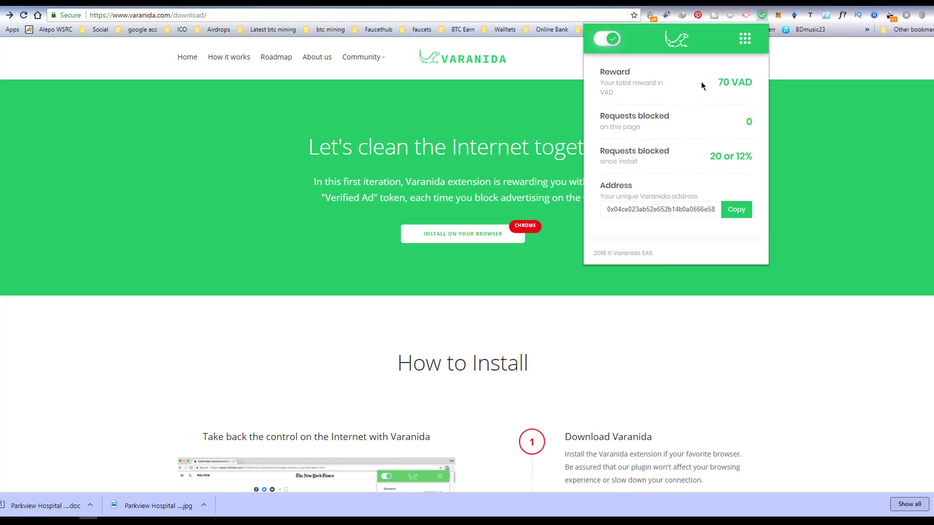
# Switch Varanida's blocking off and back on for the download page.
pyautogui.click(606, 41)
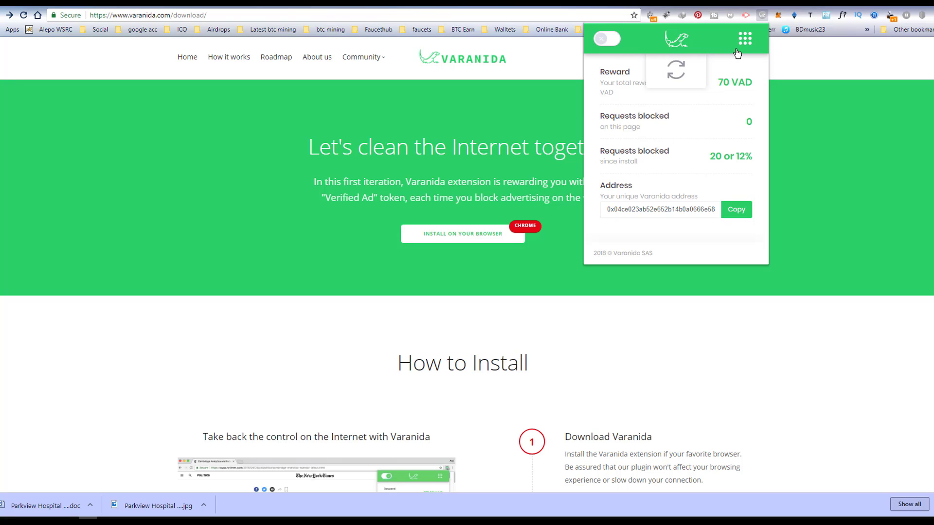
pyautogui.click(609, 42)
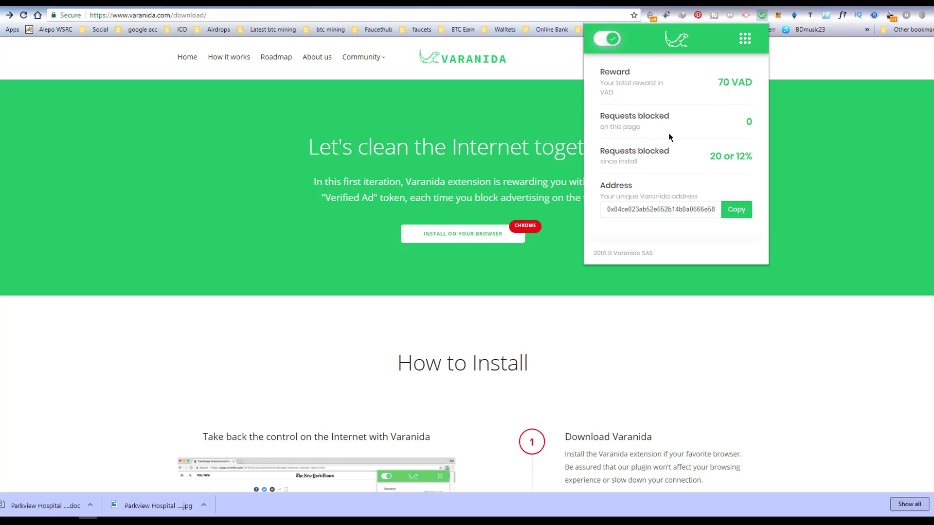
# Look up the Varanida wallet address on Etherscan and return to the Varanida download page.
pyautogui.doubleClick(608, 209)
pyautogui.press('Escape')
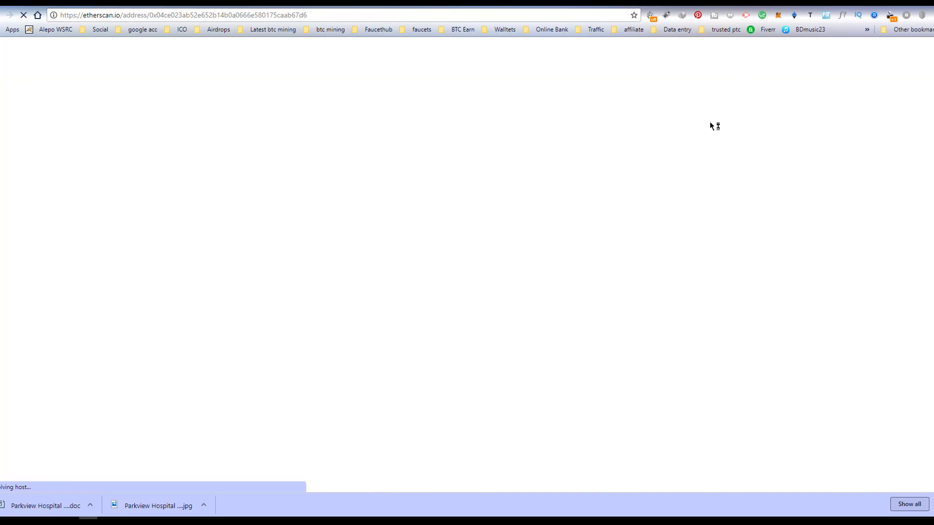
pyautogui.click(472, 7)
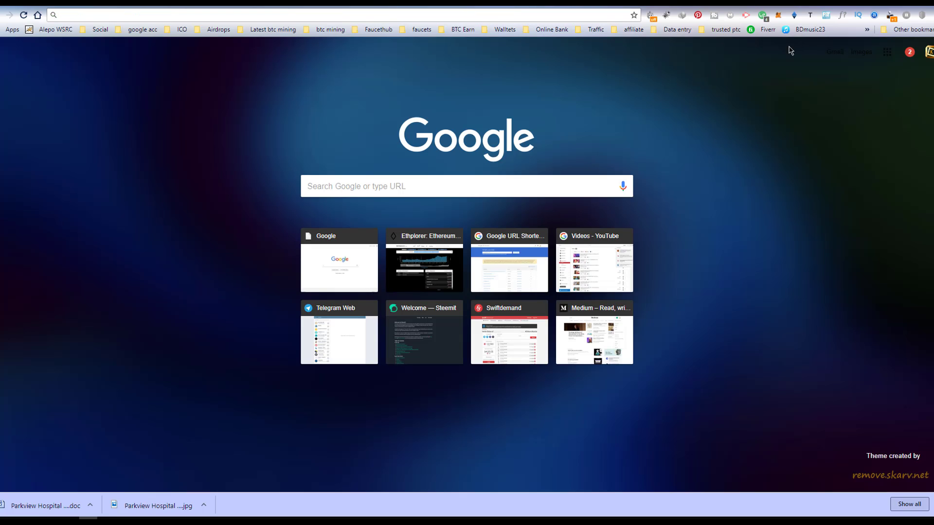
pyautogui.click(516, 4)
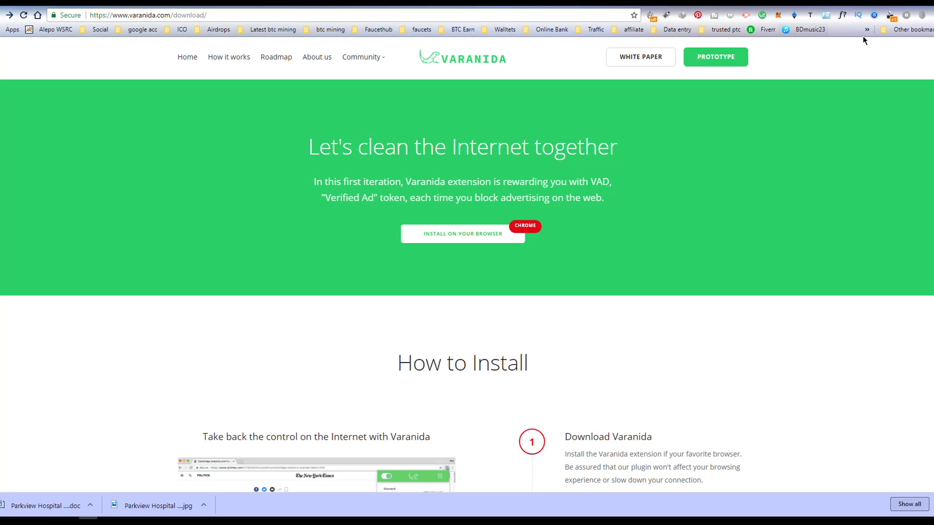
# Examine the requests blocked since install, the daily activity statistics and the general settings in the Varanida extension.
pyautogui.click(762, 15)
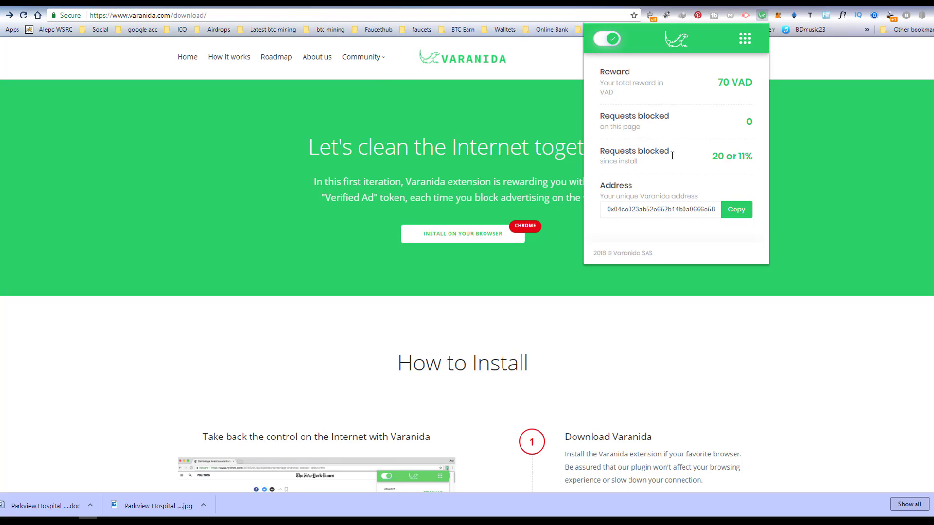
pyautogui.tripleClick(742, 157)
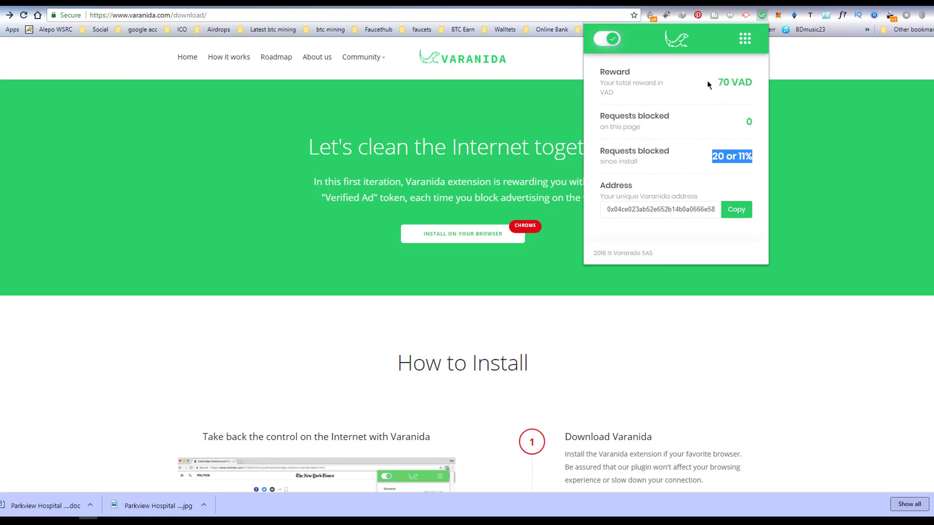
pyautogui.click(744, 38)
pyautogui.click(678, 49)
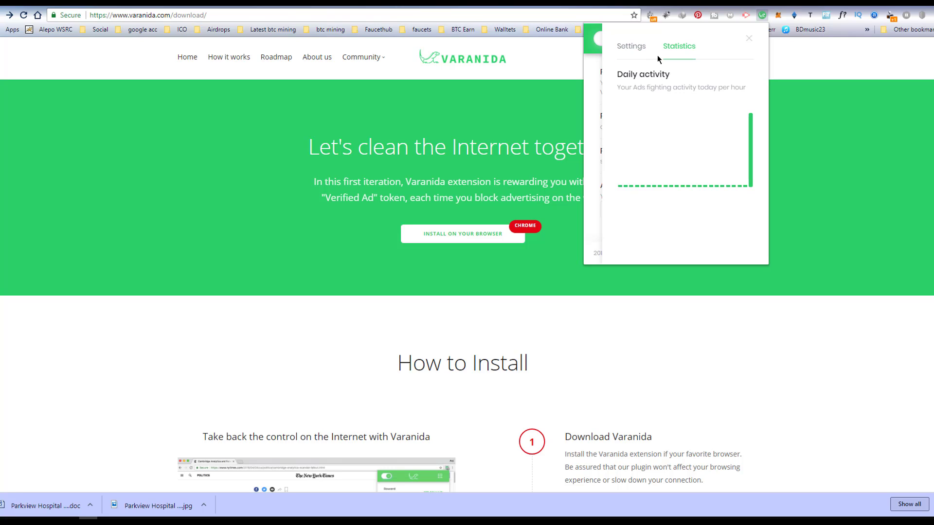
pyautogui.click(637, 49)
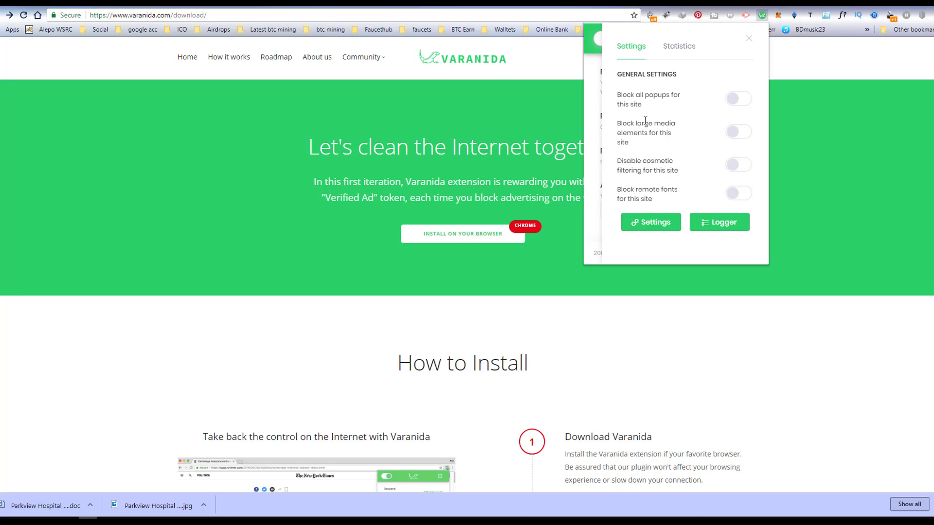
# Open Varanida's full settings dashboard and look through its wallet, filter, rule, whitelist, about and disclaimer pages.
pyautogui.click(650, 221)
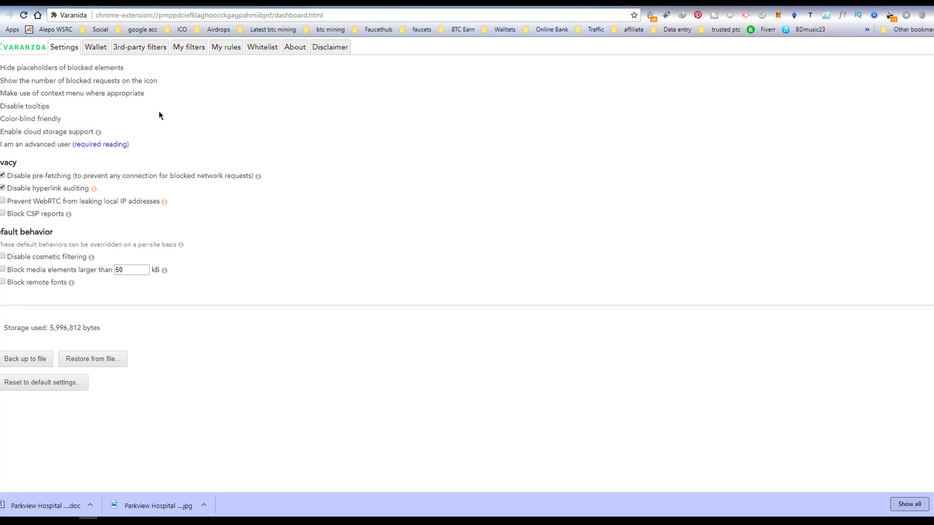
pyautogui.click(94, 47)
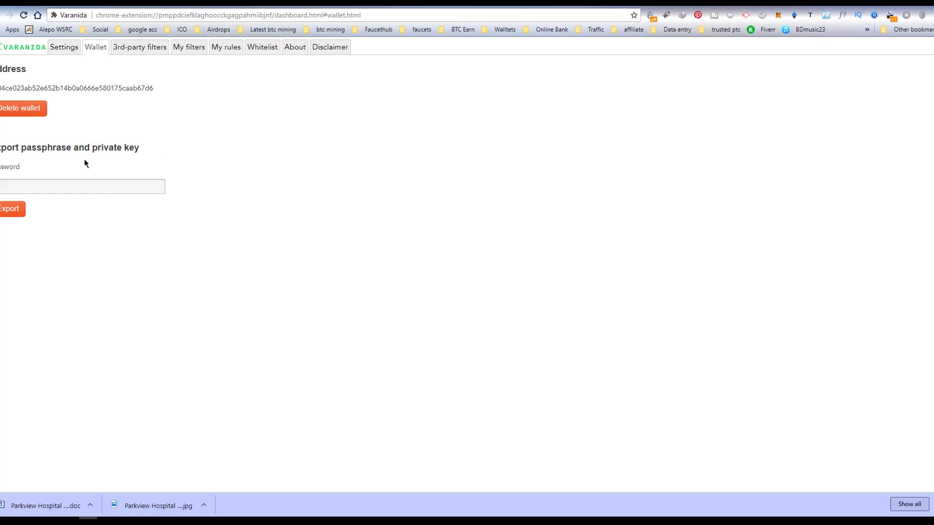
pyautogui.click(144, 54)
pyautogui.click(241, 46)
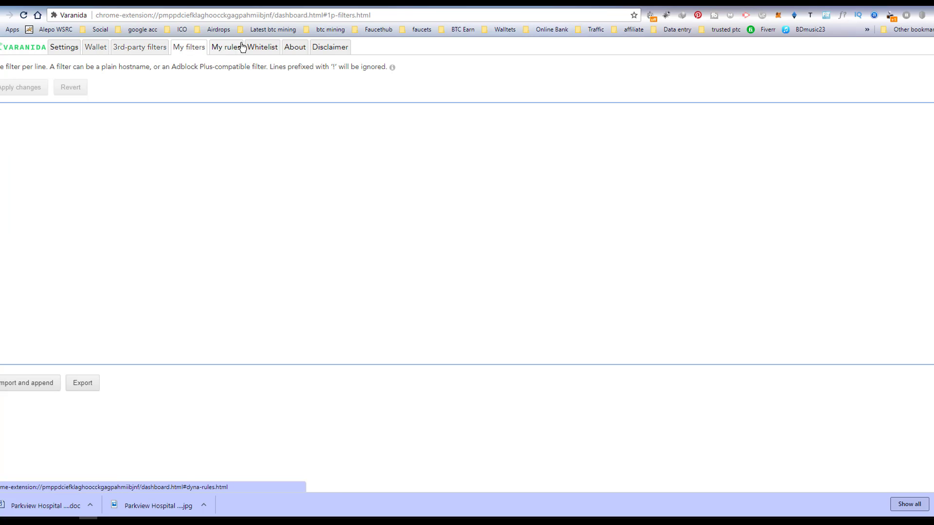
pyautogui.click(265, 47)
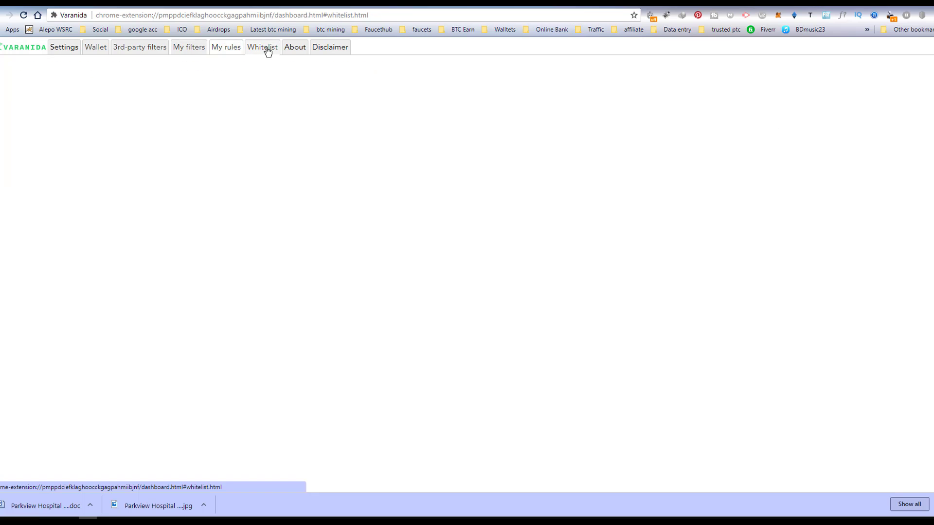
pyautogui.click(293, 48)
pyautogui.click(317, 48)
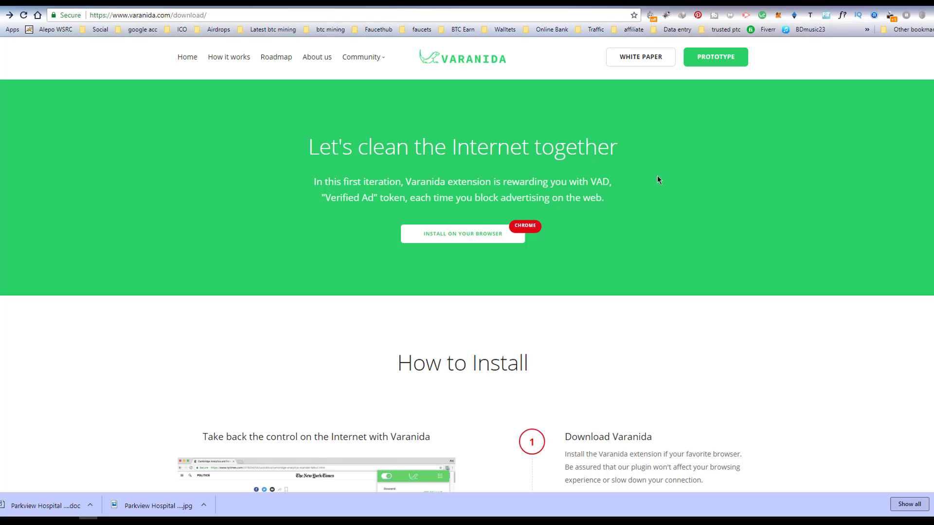
# Review the How to Install section of the Varanida download page.
pyautogui.scroll(-5, 366, 270)
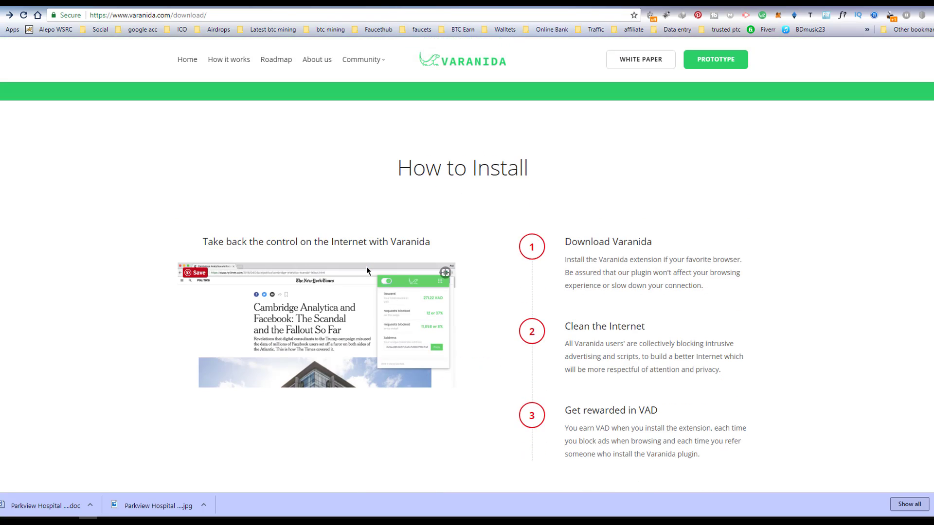
pyautogui.scroll(5, 367, 271)
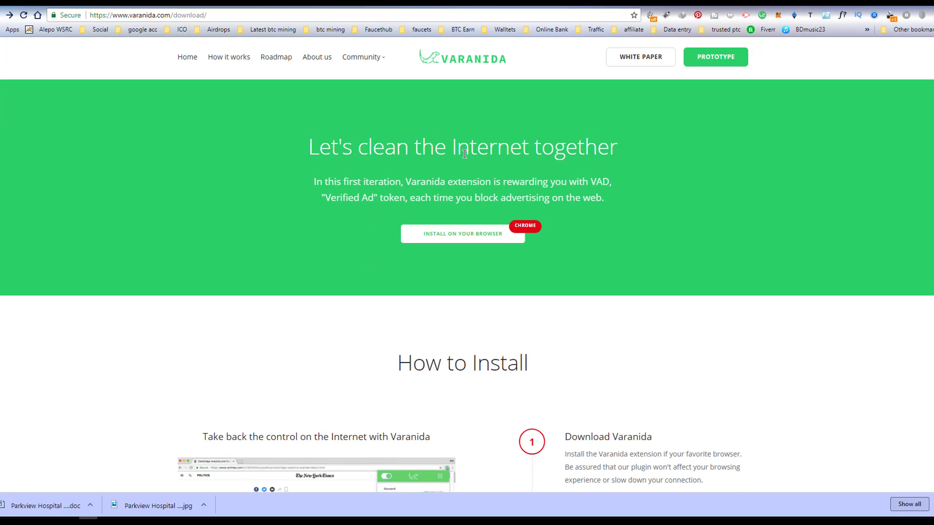
pyautogui.scroll(-3, 354, 267)
pyautogui.scroll(2, 354, 266)
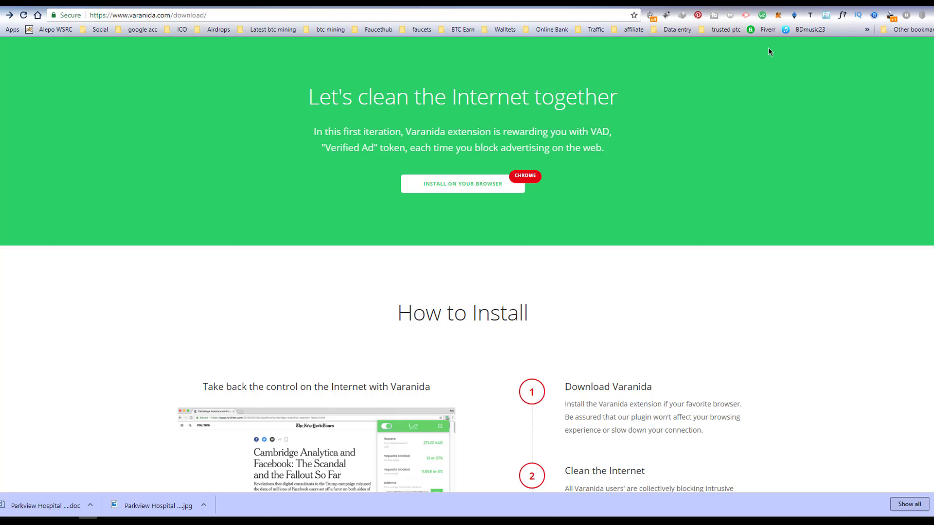
# Compare the Varanida extension's popup with the sample screenshot in the How to Install section.
pyautogui.click(762, 16)
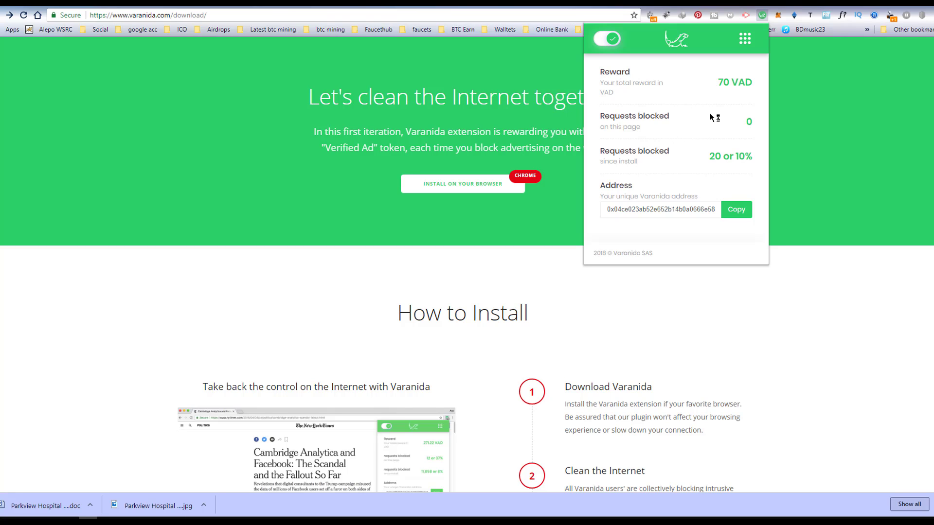
pyautogui.scroll(-3, 403, 304)
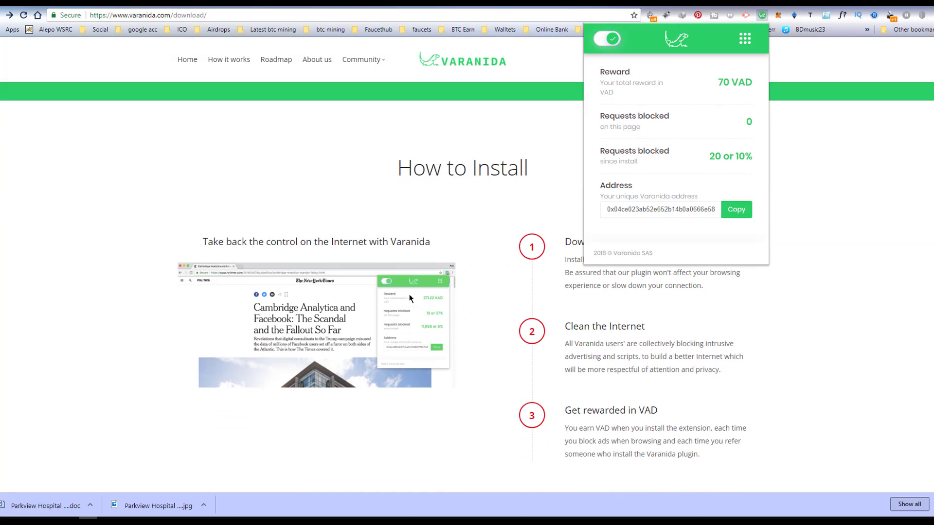
pyautogui.click(444, 216)
pyautogui.scroll(4, 325, 216)
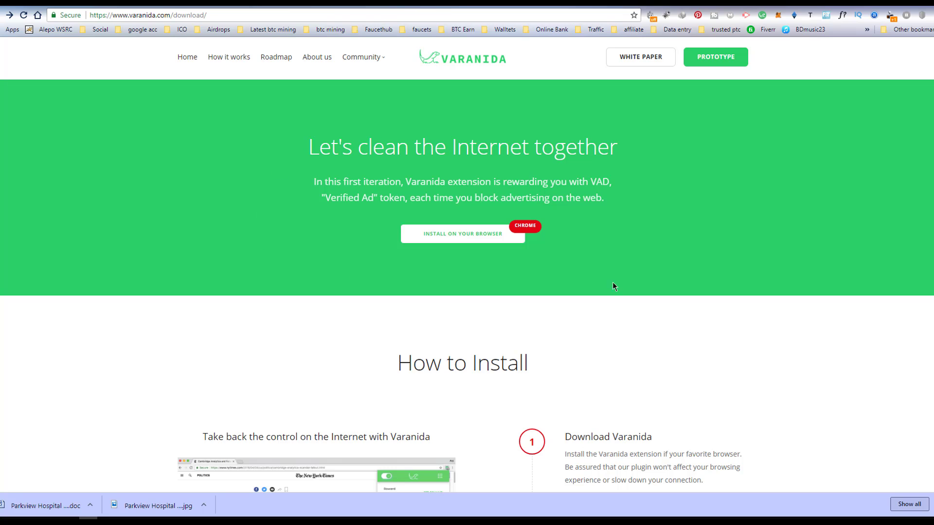
pyautogui.scroll(-3, 468, 298)
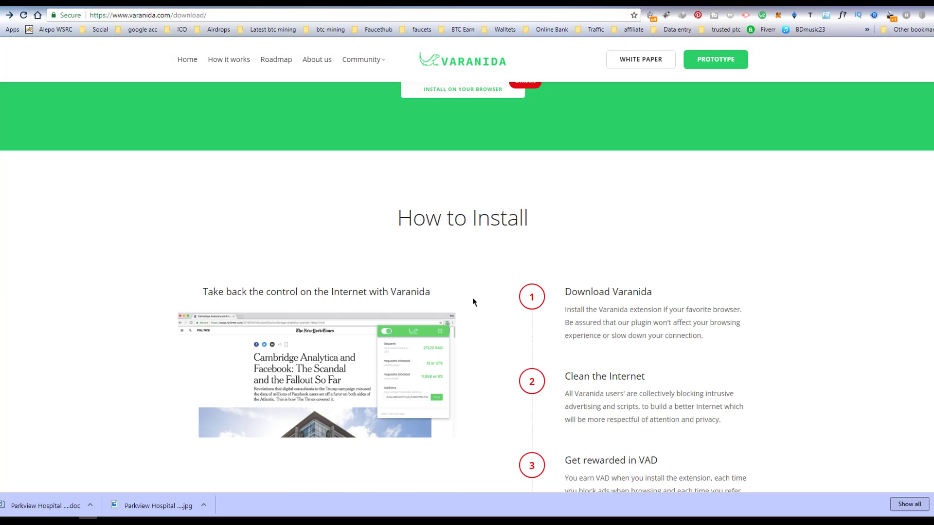
pyautogui.scroll(3, 471, 297)
pyautogui.scroll(-3, 472, 299)
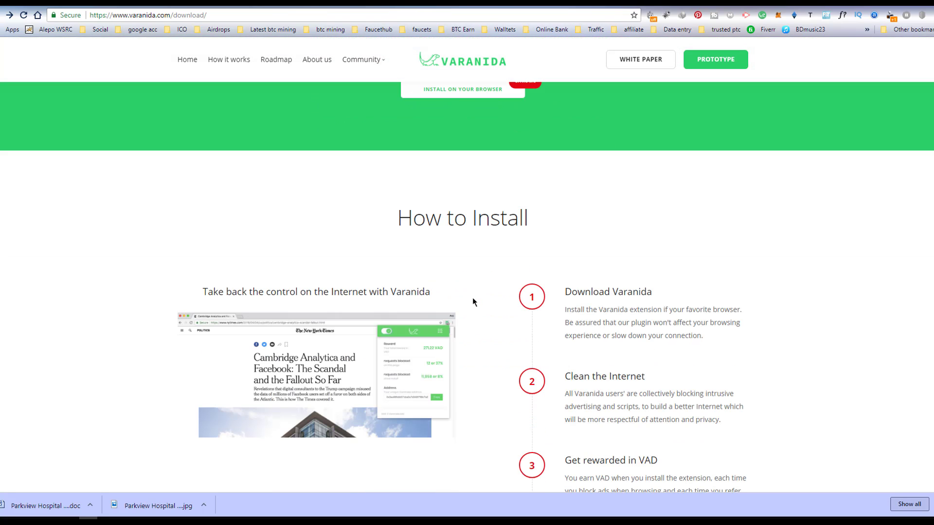